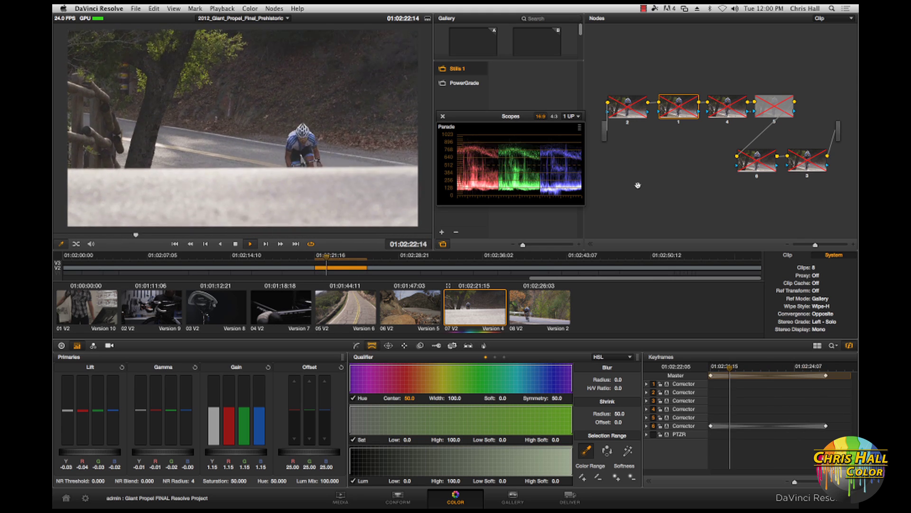
Stop near the end of the cyclist clip at 01:02:25:01 and enable the primary contrast correction on node 1
key(space)
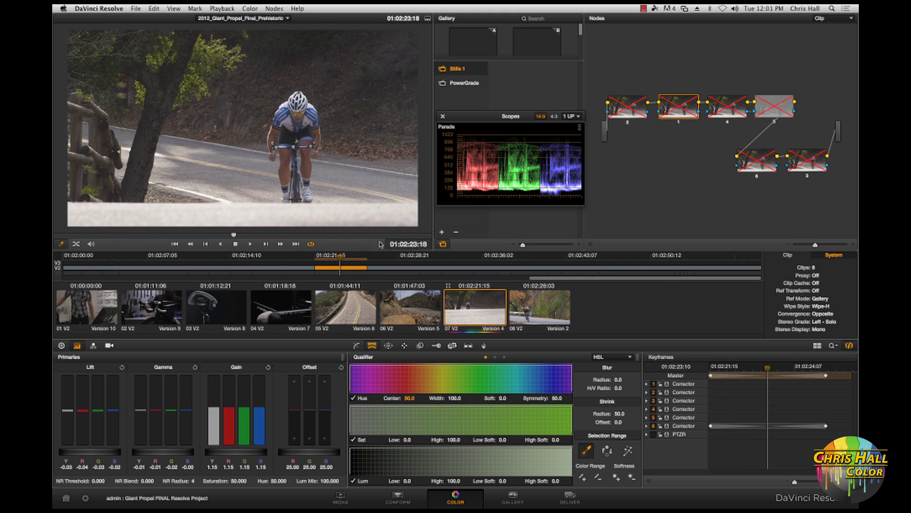
drag(341, 256, 355, 258)
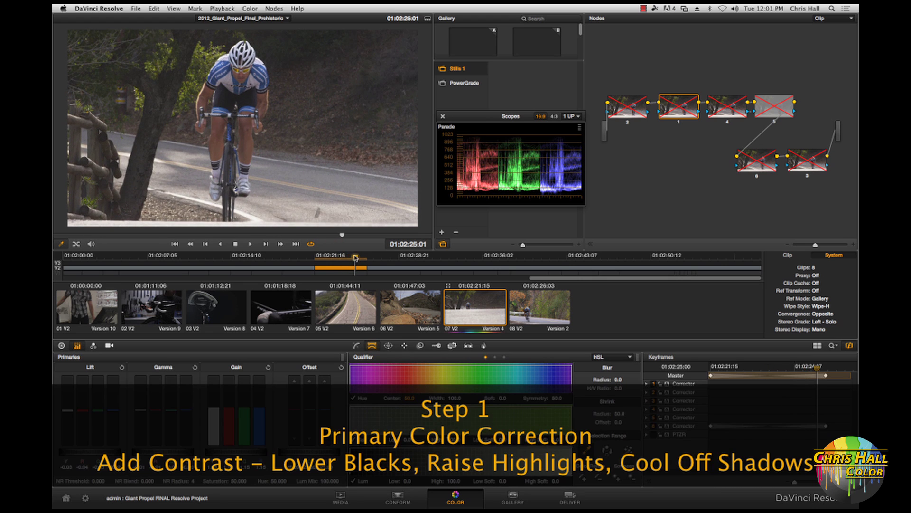
click(678, 124)
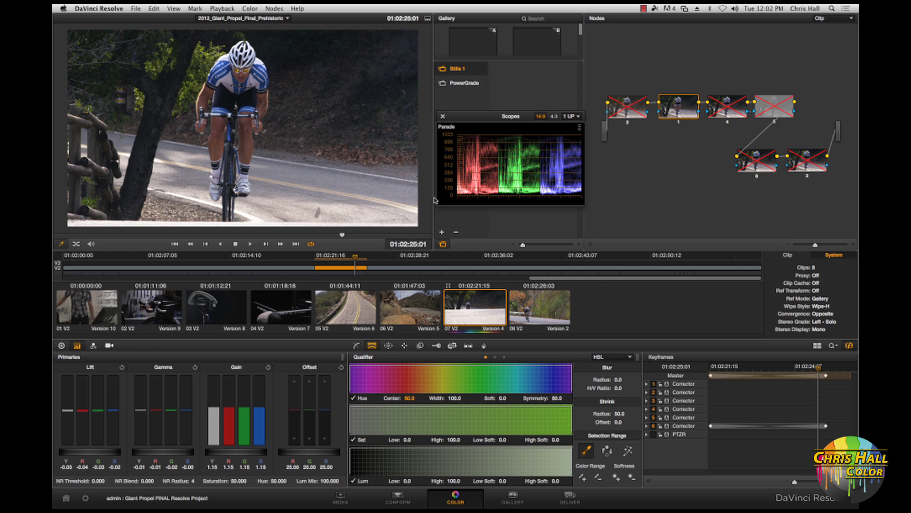
Enable and select node 2 at the clip's first frame, and display its pavement window while scrubbing to 01:02:22:00
click(302, 235)
drag(302, 236, 56, 235)
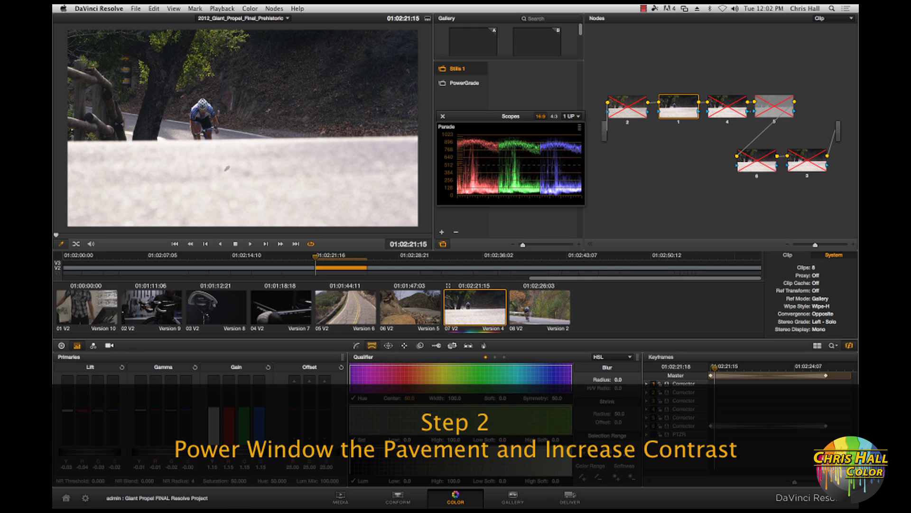
click(626, 123)
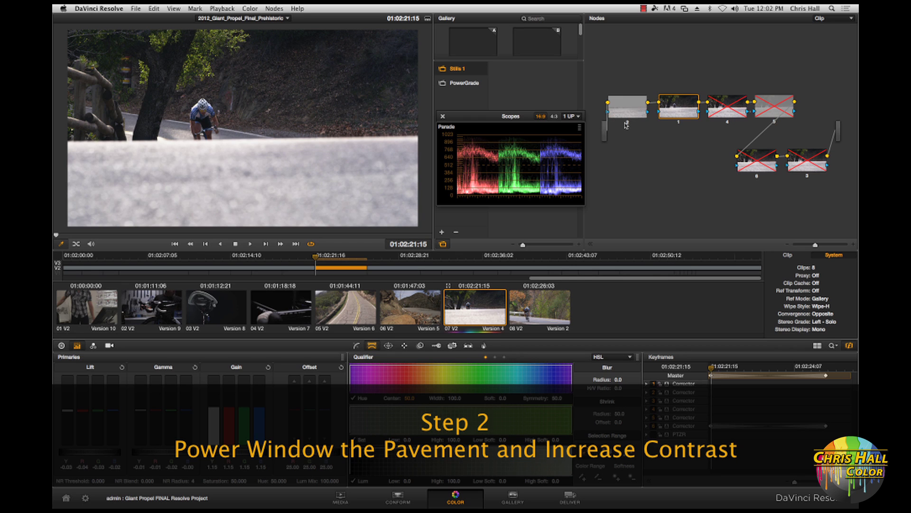
click(626, 108)
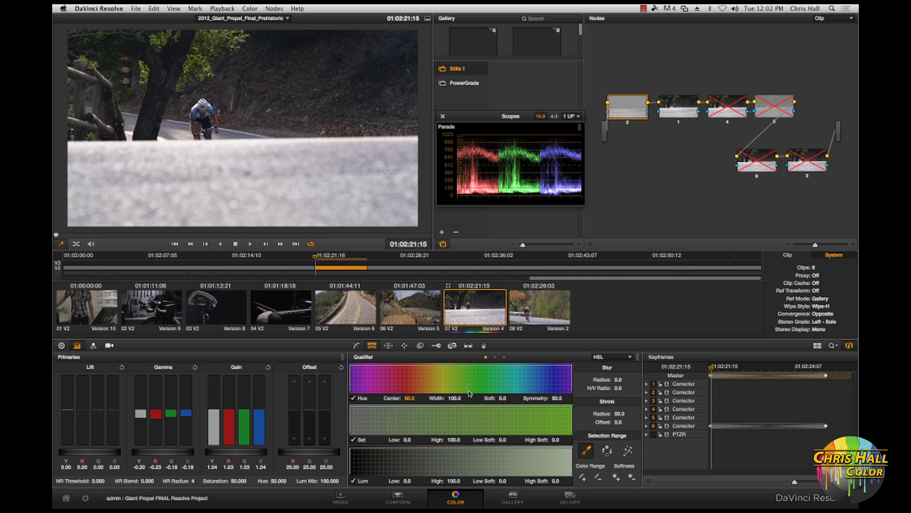
click(404, 346)
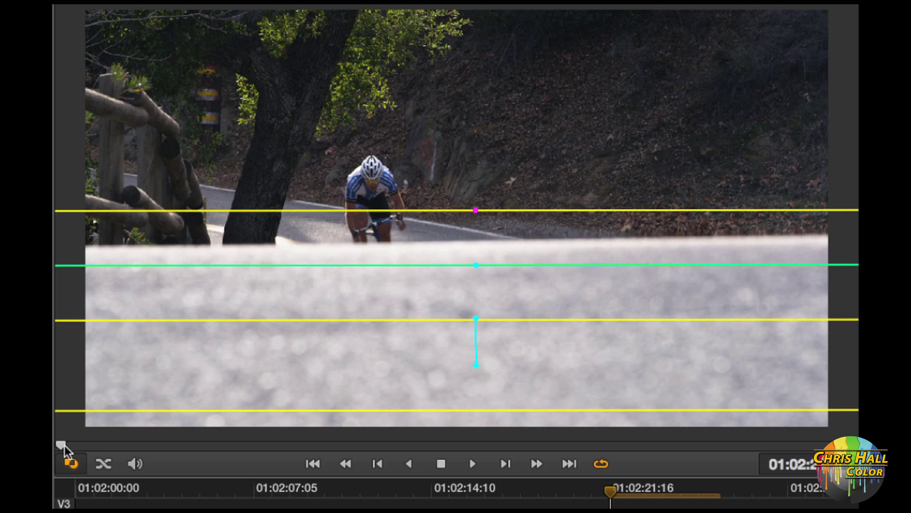
drag(61, 444, 142, 472)
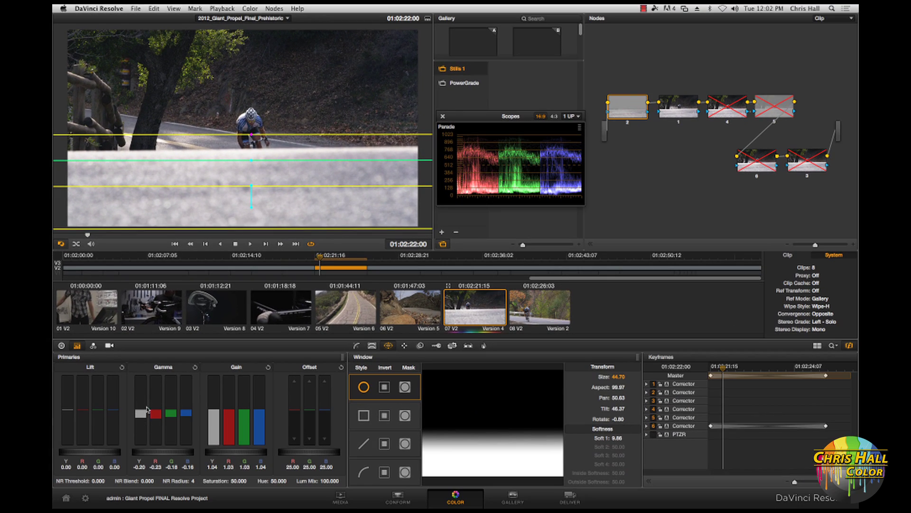
Compare the pavement grade with node 2 off and on, and play the clip to check how its window follows the road
click(626, 123)
click(627, 122)
click(627, 122)
click(627, 122)
click(627, 122)
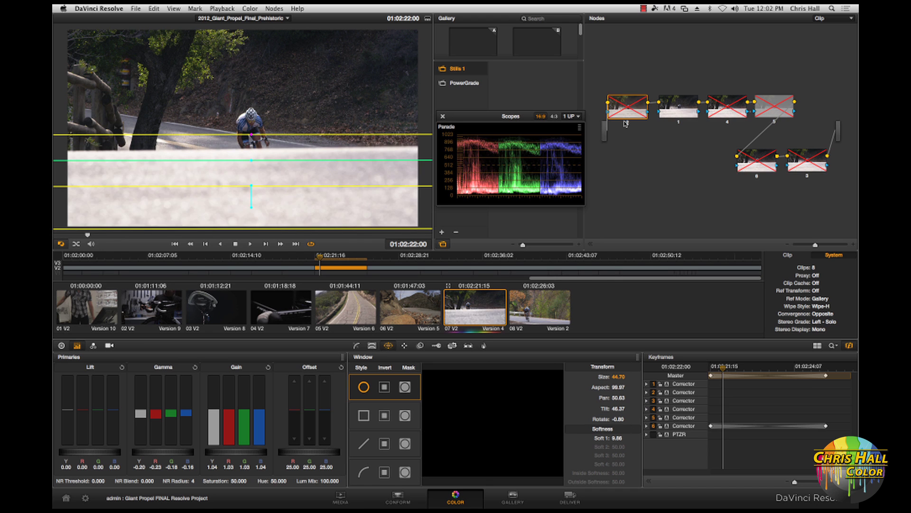
click(627, 122)
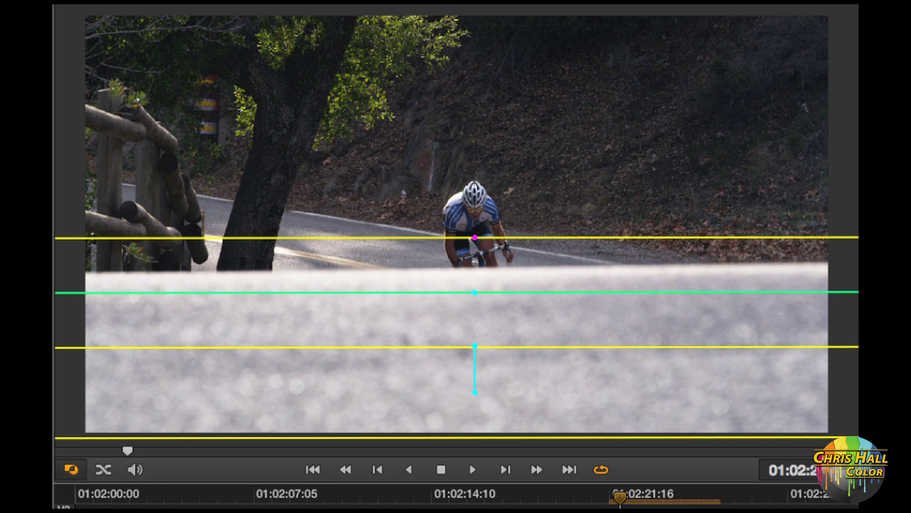
key(space)
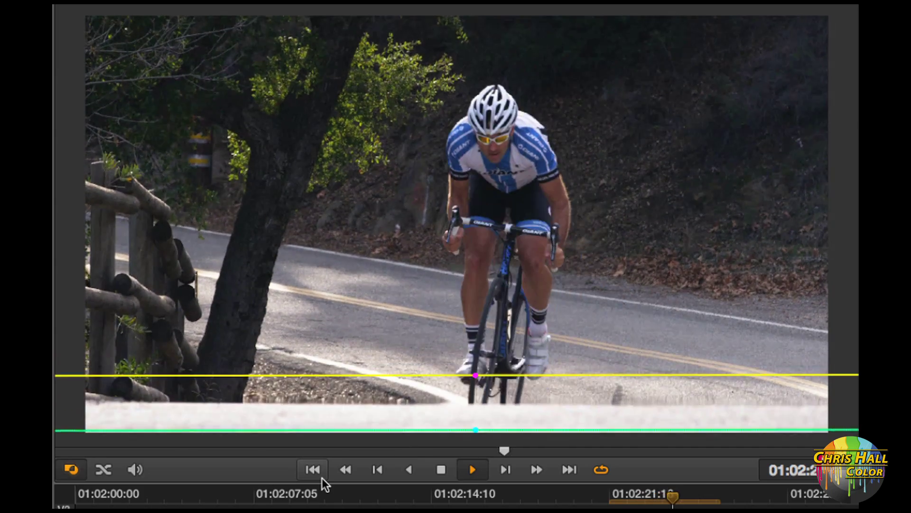
key(space)
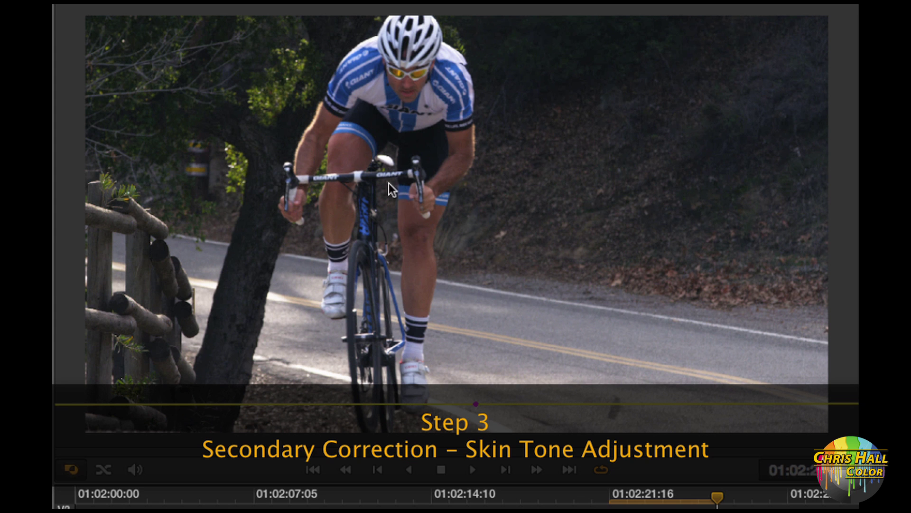
Enable and select node 4, and inspect its skin-tone HSL qualifier key in the highlight view
key(shift+h)
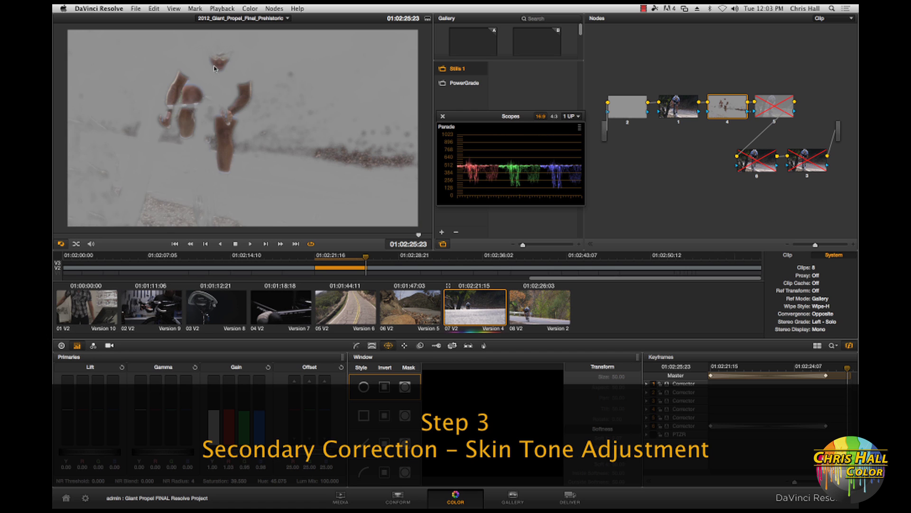
click(373, 347)
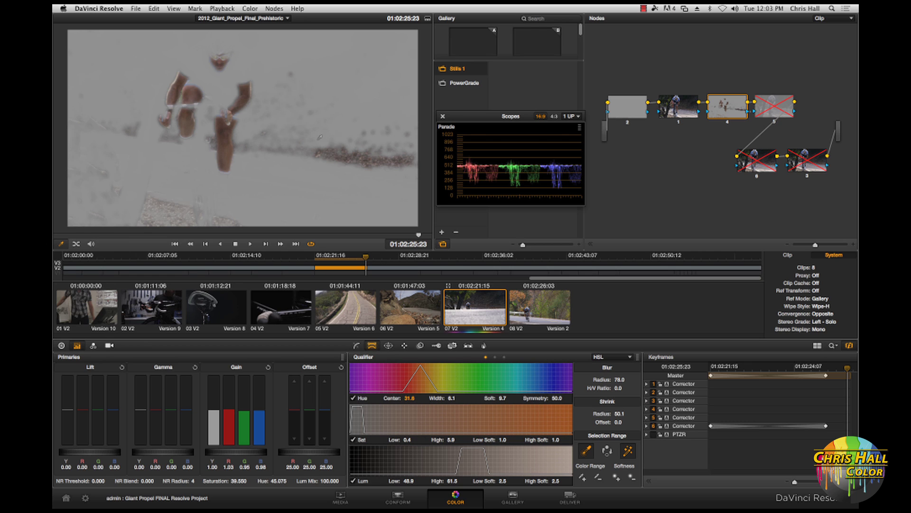
key(shift+h)
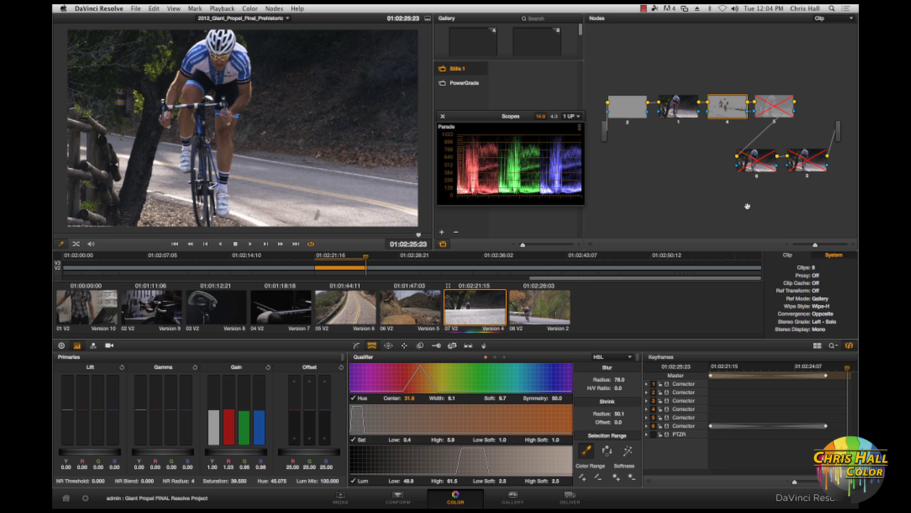
Move node 5 to the lower row of the node graph, and enable it to inspect its shadow luma key in highlight view
click(773, 112)
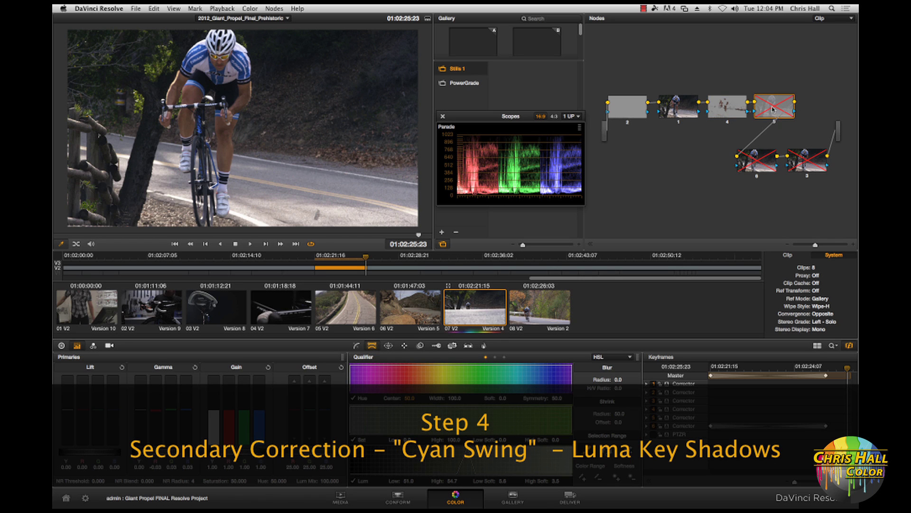
drag(762, 115, 674, 174)
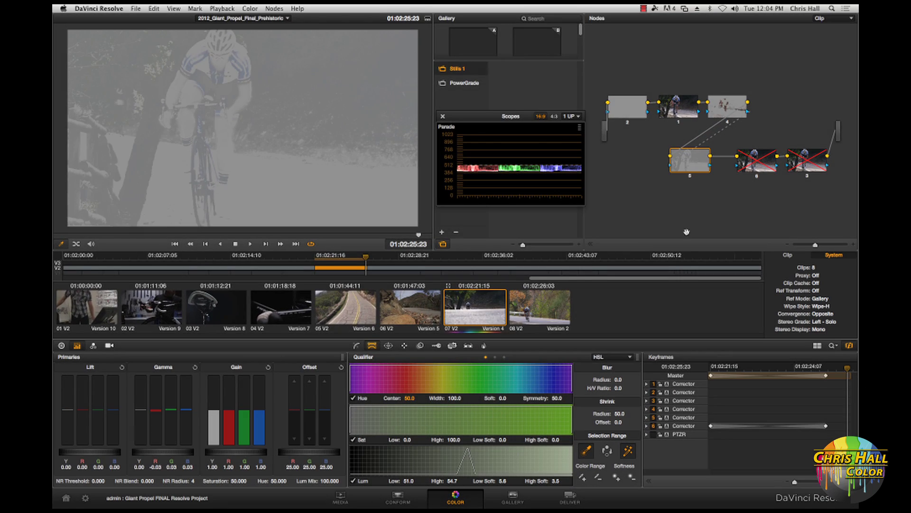
key(shift+h)
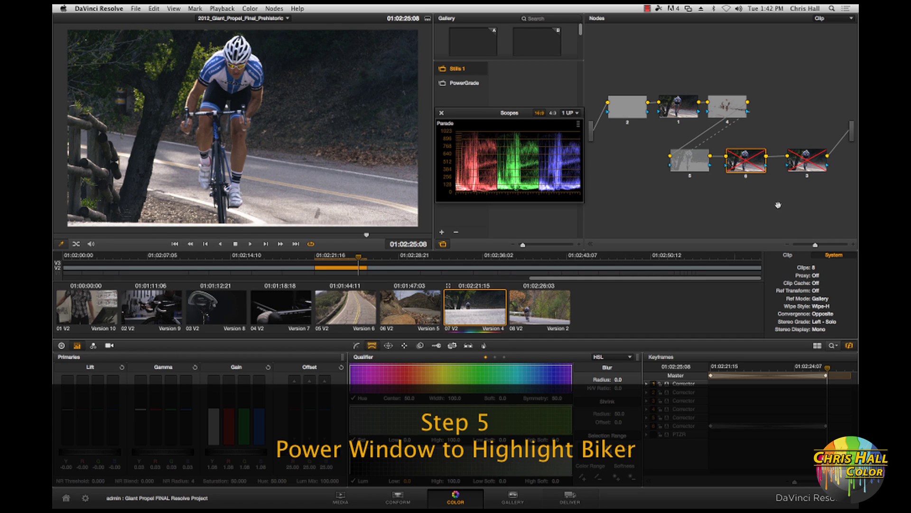
Enable node 6 with its circular window shown around the cyclist, and compare the image with the node off and on
click(746, 176)
click(744, 177)
key(alt+w)
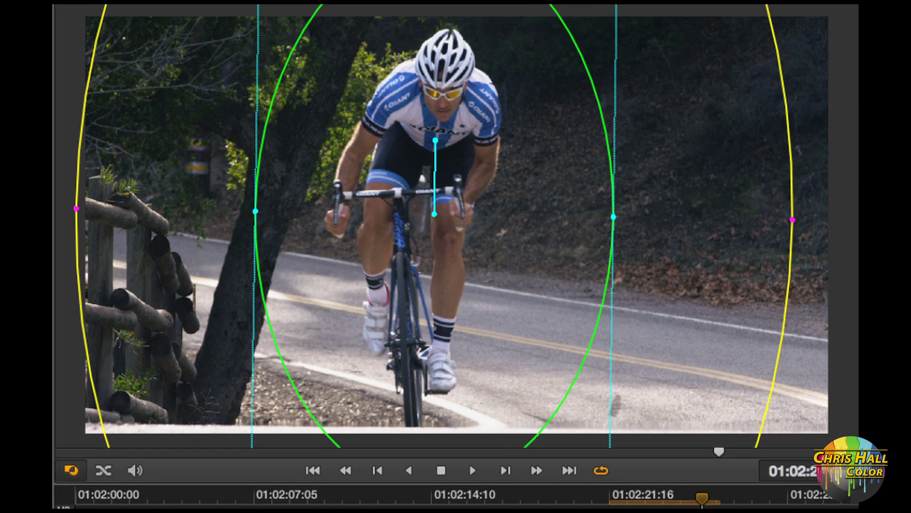
key(ctrl+d)
key(ctrl+d)
key(ctrl+d)
key(ctrl+d)
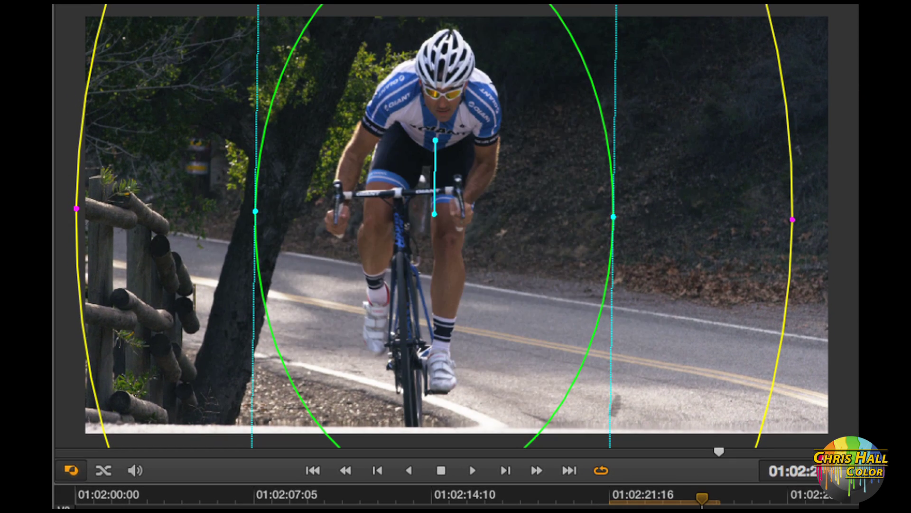
key(ctrl+d)
key(ctrl+d)
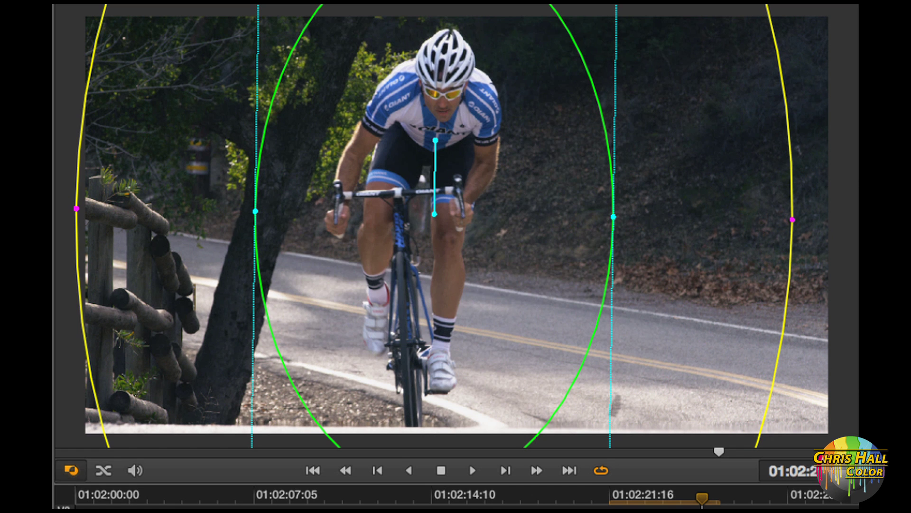
Play and scrub the clip between 01:02:21:15 and 01:02:25:11 to examine how node 6's keyframed window follows the cyclist
key(Up)
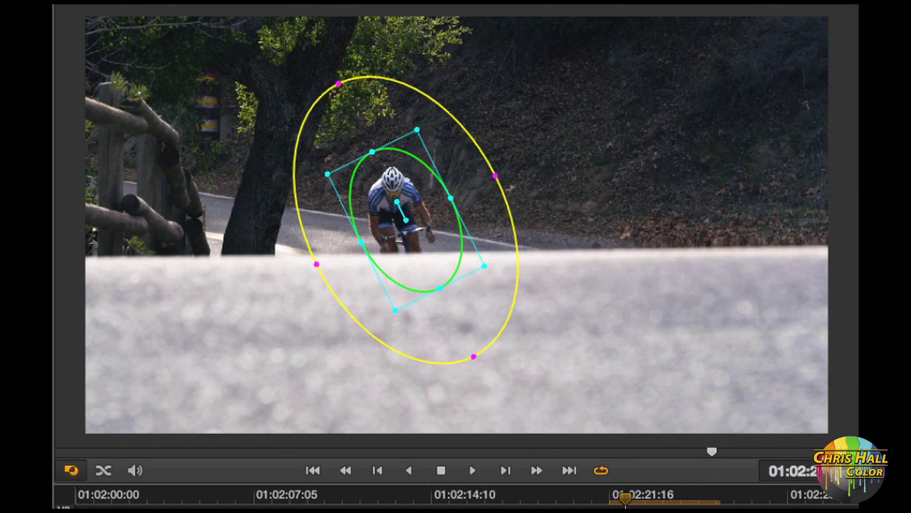
key(space)
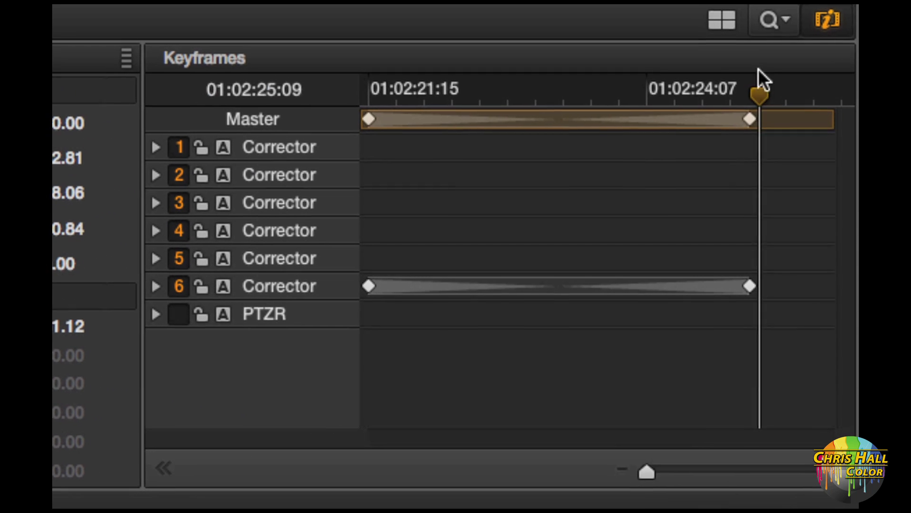
drag(828, 369, 719, 378)
drag(397, 130, 321, 130)
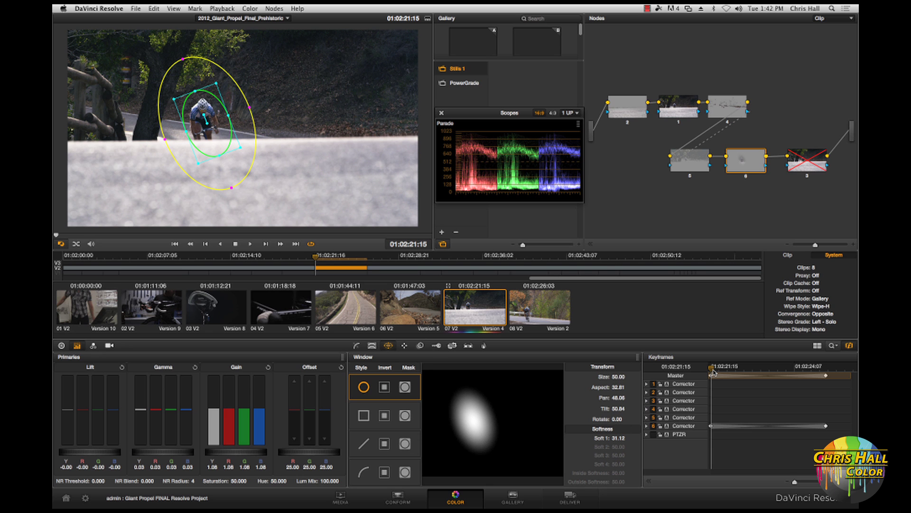
drag(712, 372, 832, 374)
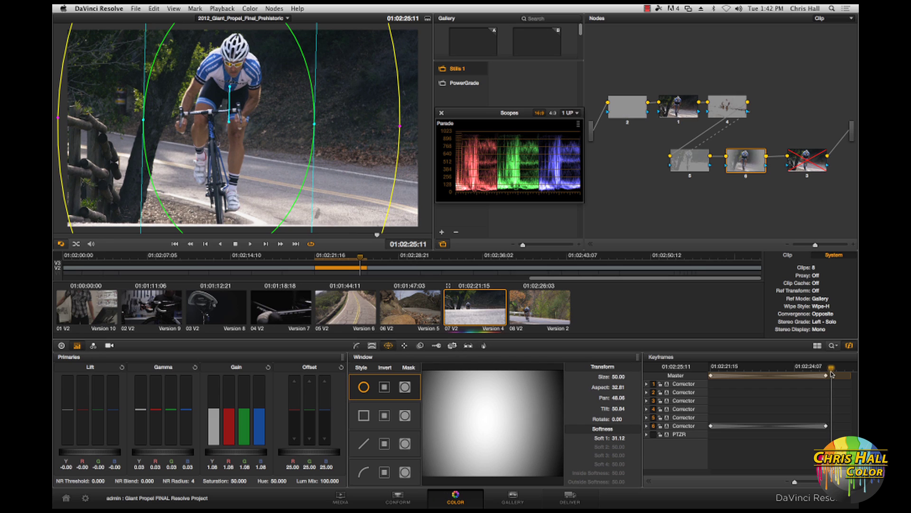
Compare the cyclist highlight with node 6 off and on near the clip's end and at its first frame
click(743, 179)
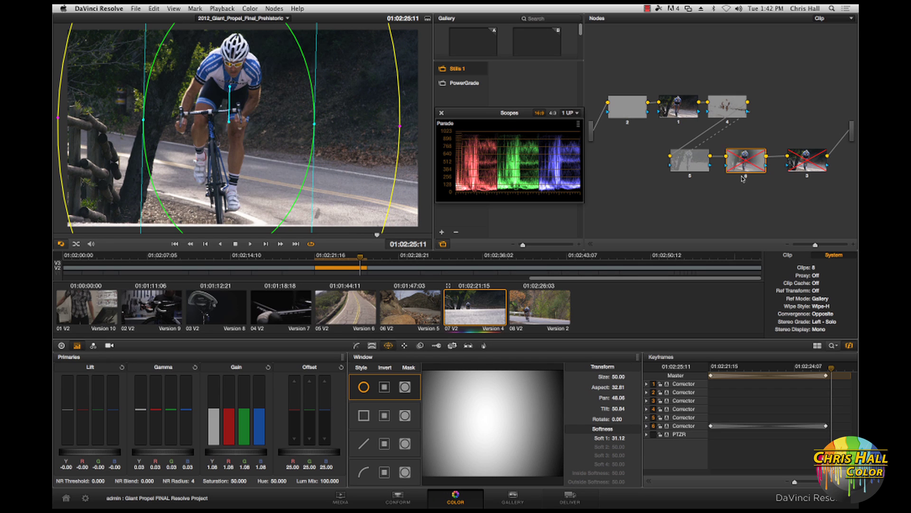
click(743, 179)
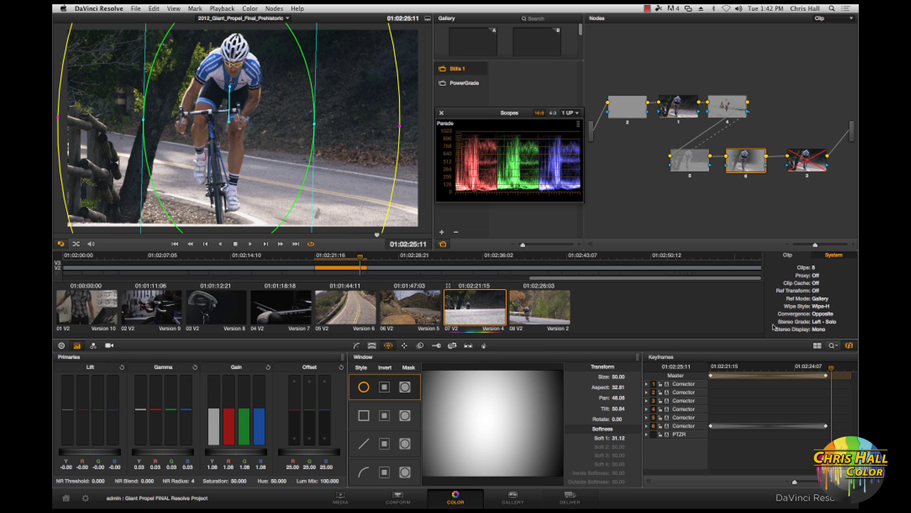
drag(830, 370, 710, 369)
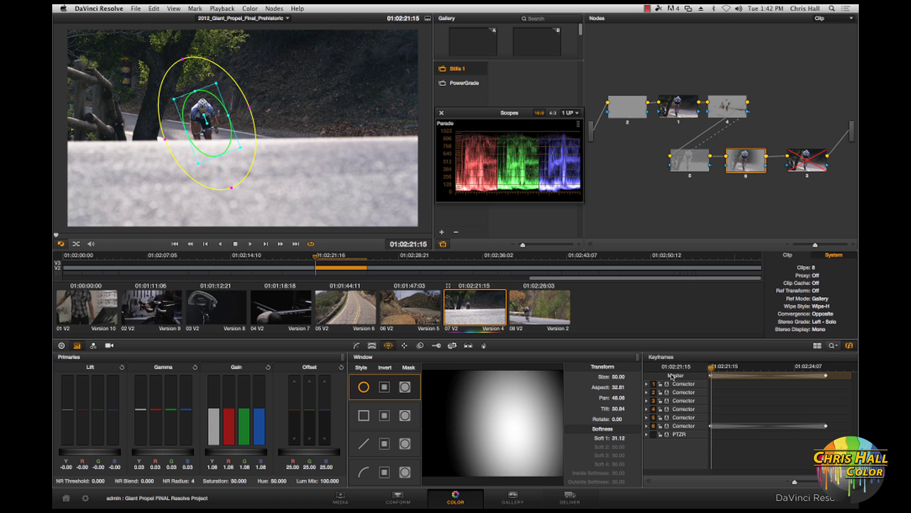
click(743, 177)
click(743, 178)
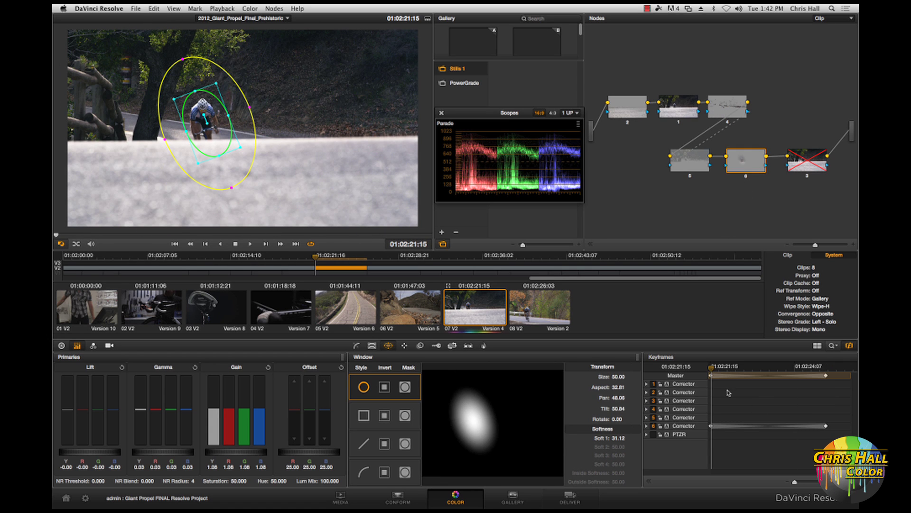
drag(711, 368, 837, 370)
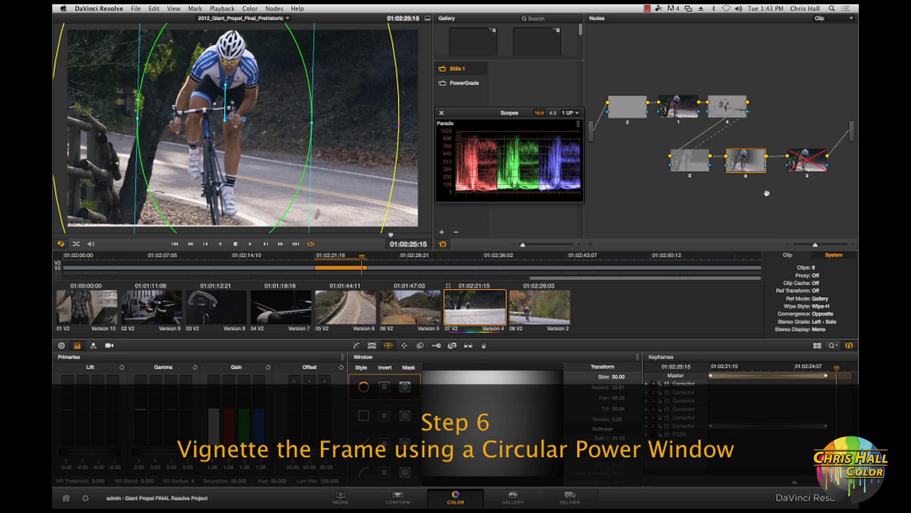
Select and enable the circular vignette on node 3, and play back the graded clip with node 1 selected
click(807, 164)
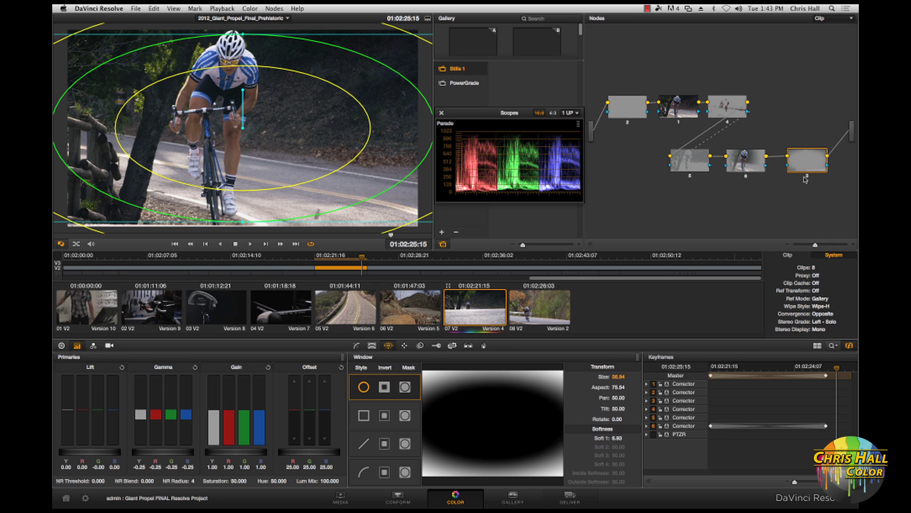
click(680, 113)
key(space)
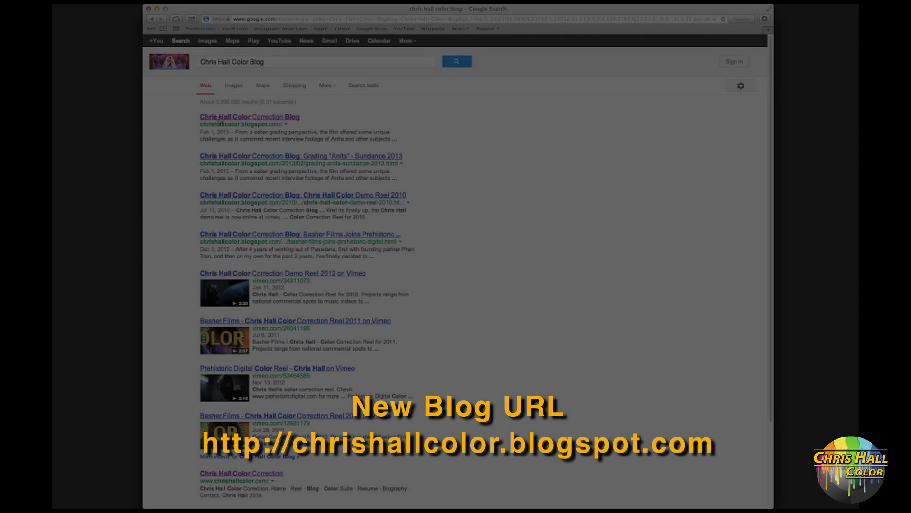
In the web browser, open the color correction blog from the search results, and view Prehistoric Digital's facility and services pages
click(250, 117)
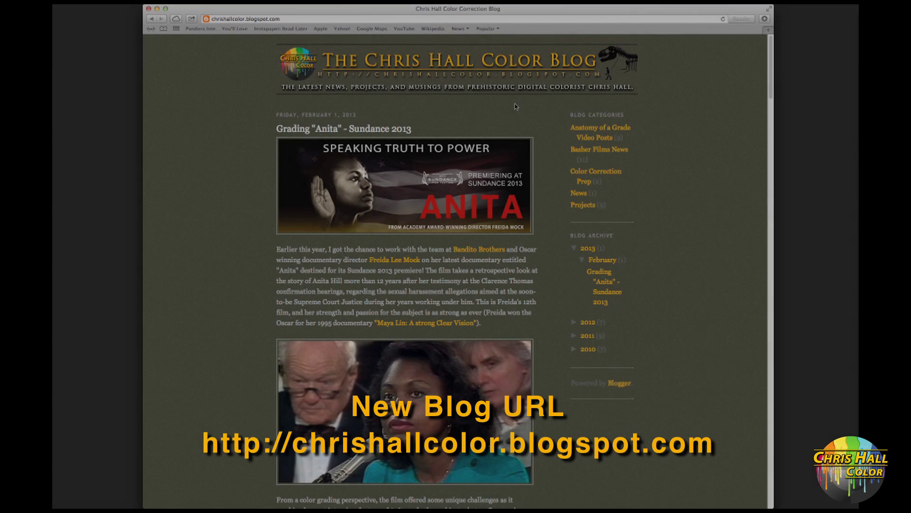
scroll(508, 151, down, 15)
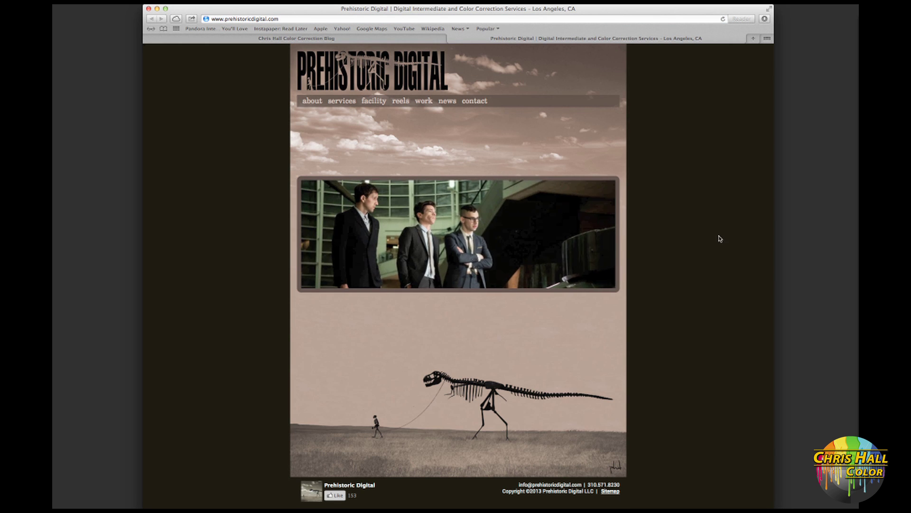
click(364, 101)
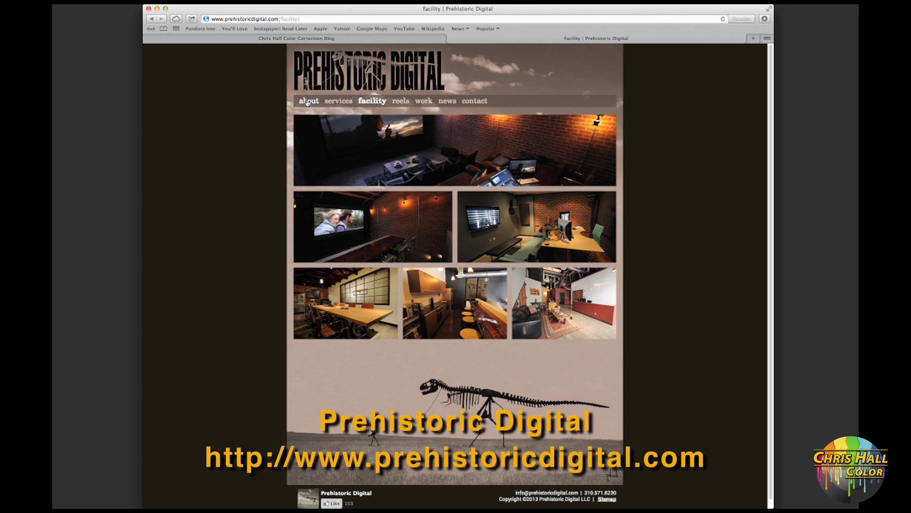
click(338, 101)
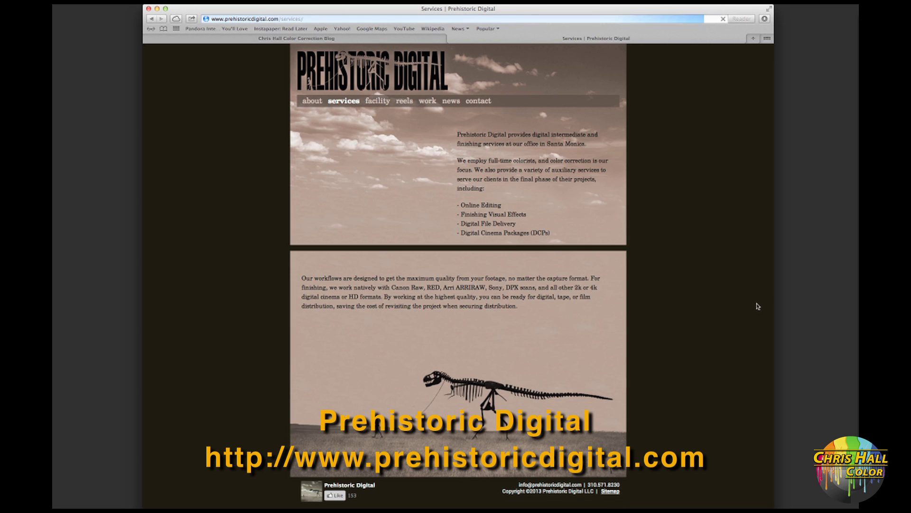